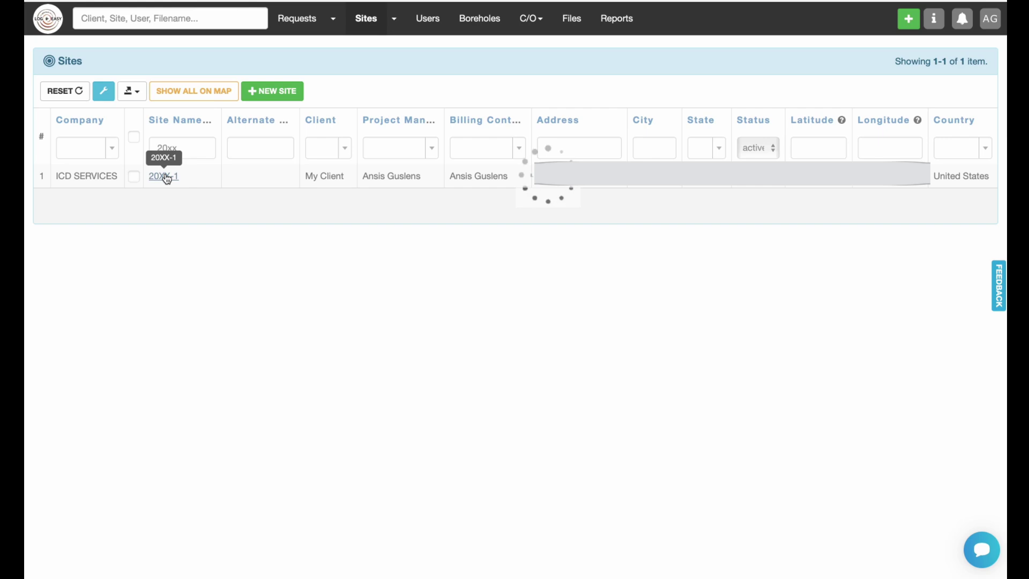
- Scroll through site 20XX-1's Boreholes, Survey Points and Survey Data tables, then back to the top
scroll(344, 424, down, 5)
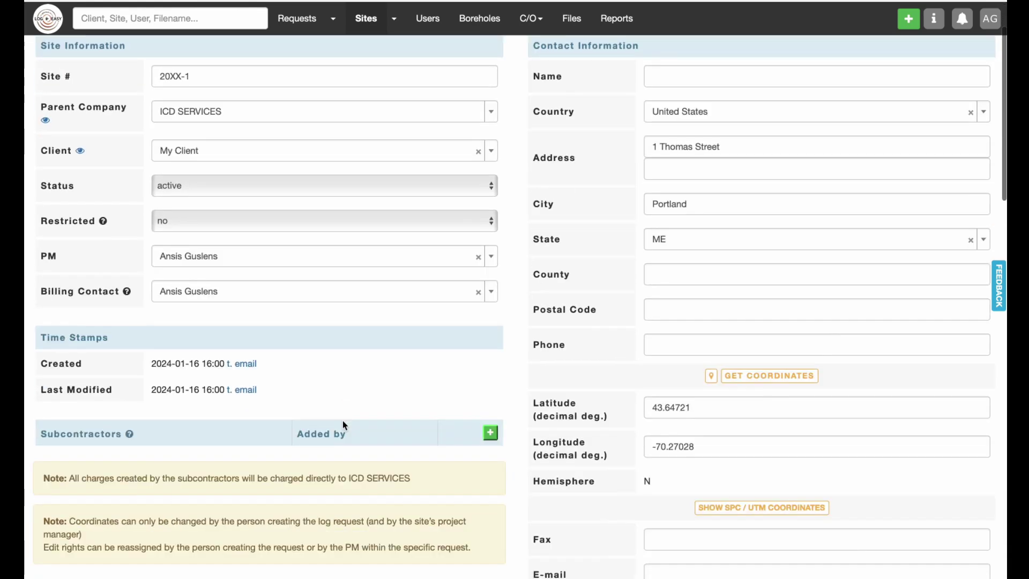
scroll(343, 423, down, 9)
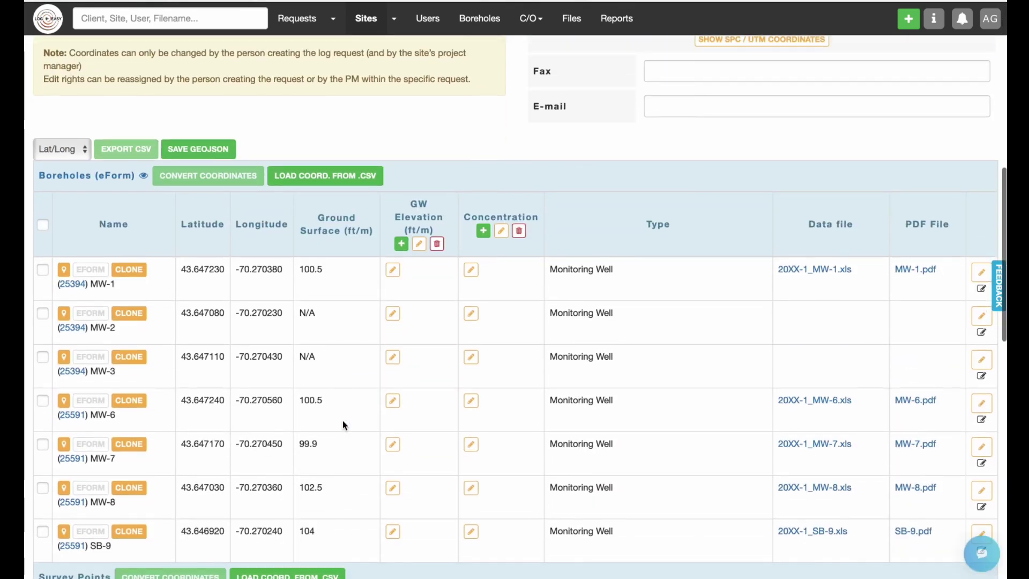
scroll(343, 423, down, 1)
scroll(342, 425, down, 9)
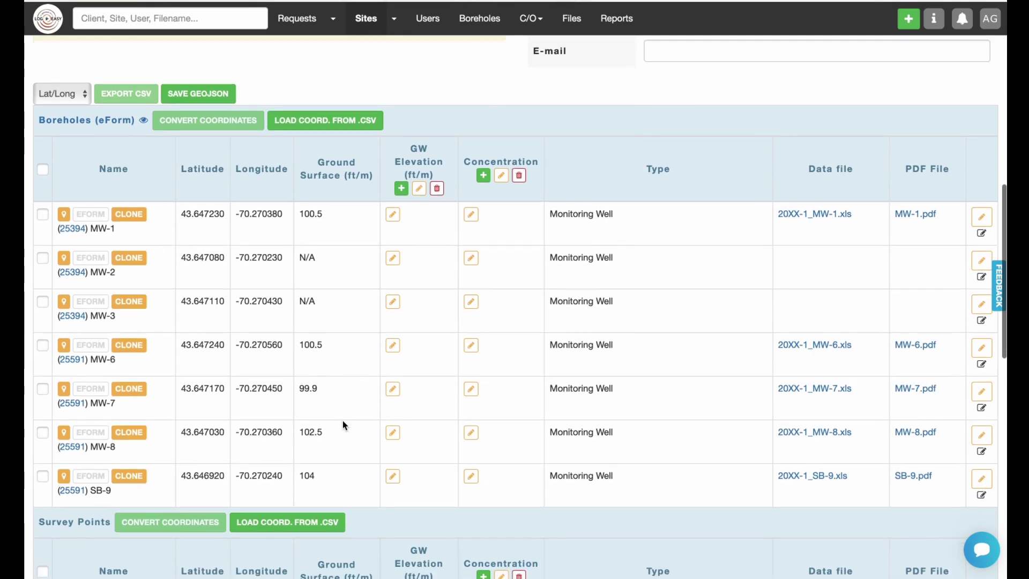
scroll(343, 425, down, 5)
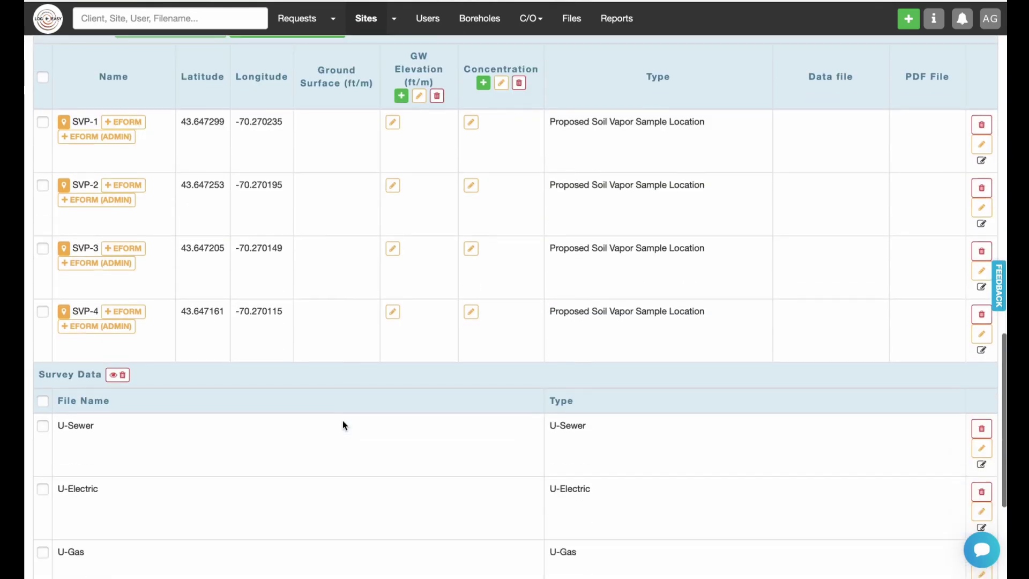
scroll(343, 425, down, 3)
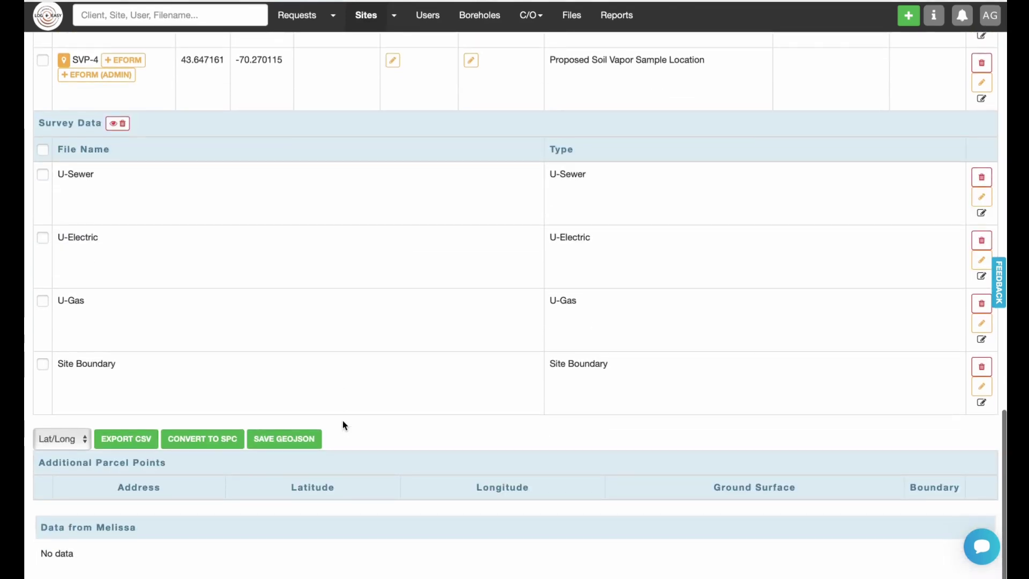
scroll(342, 422, up, 20)
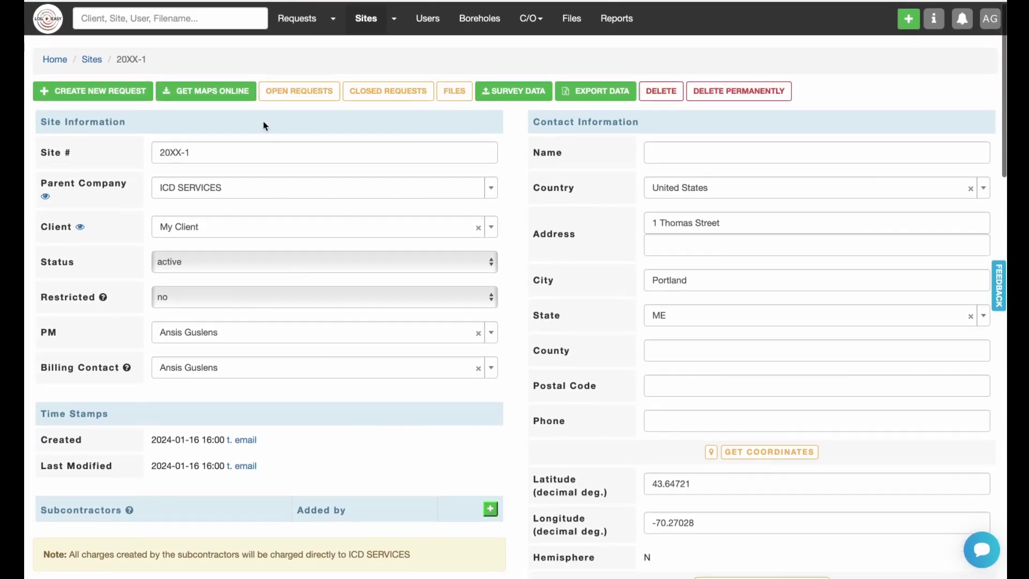
- Bring up the SITE MAP & FIGURES satellite map for site 20XX-1 via GET MAPS ONLINE
click(239, 101)
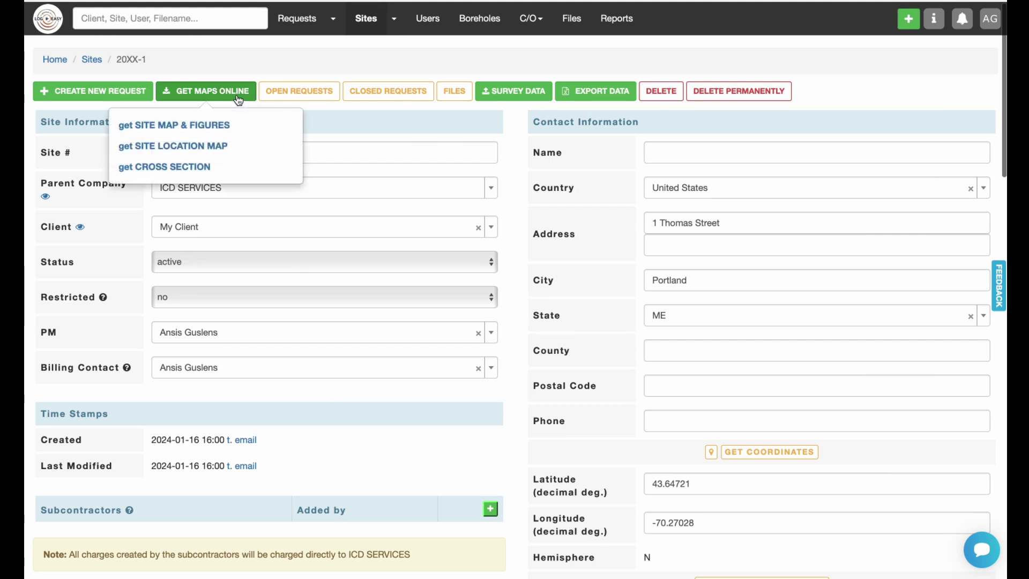
click(190, 130)
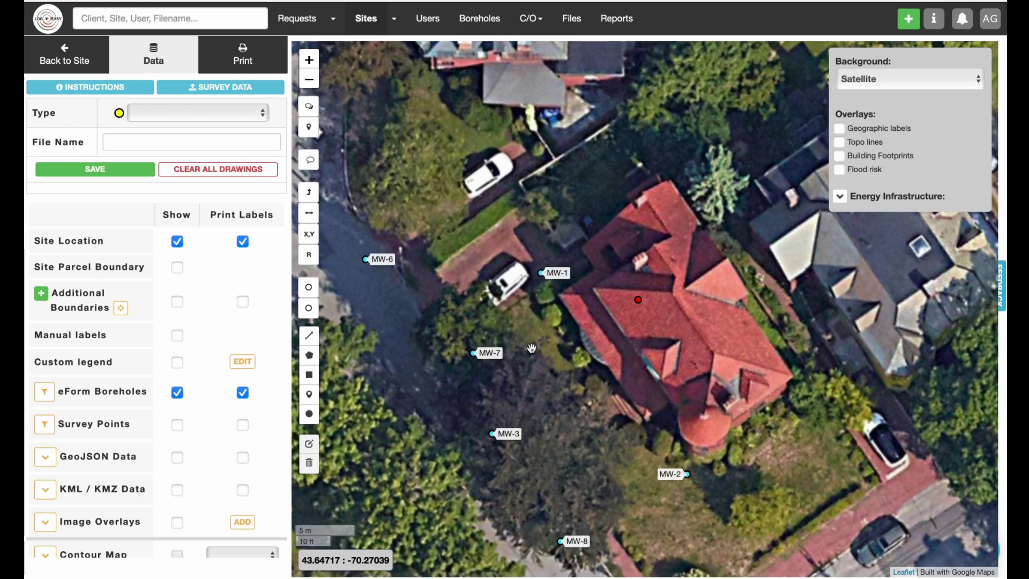
- Add monitoring well MW-5 just north of the house as a saved survey point
click(311, 130)
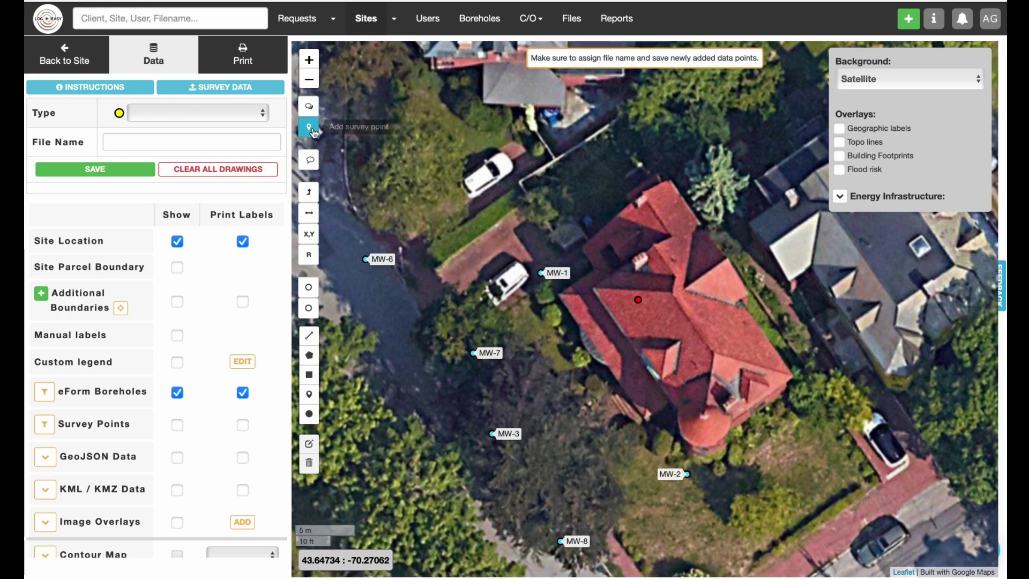
click(651, 152)
click(228, 113)
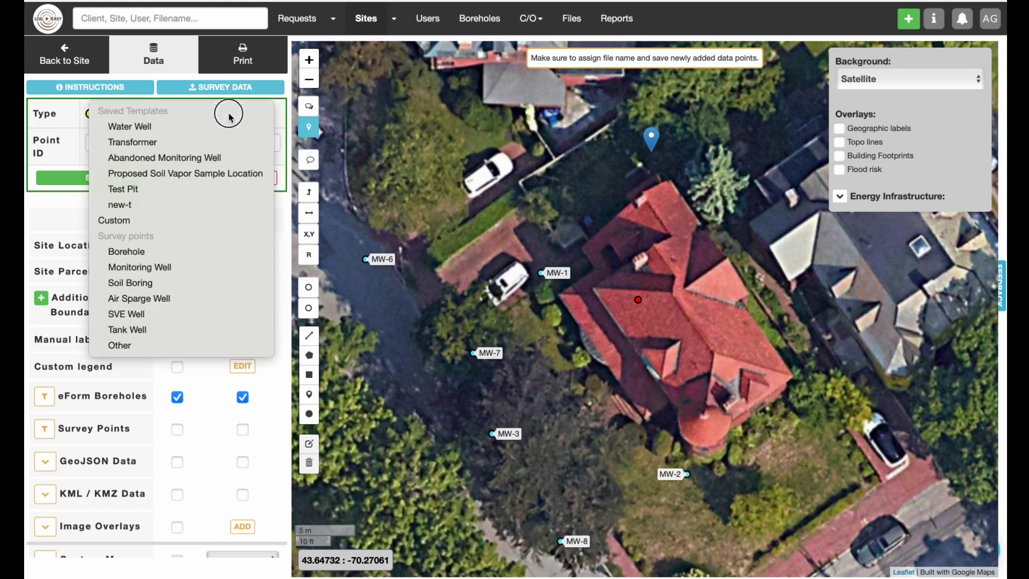
click(164, 266)
click(150, 141)
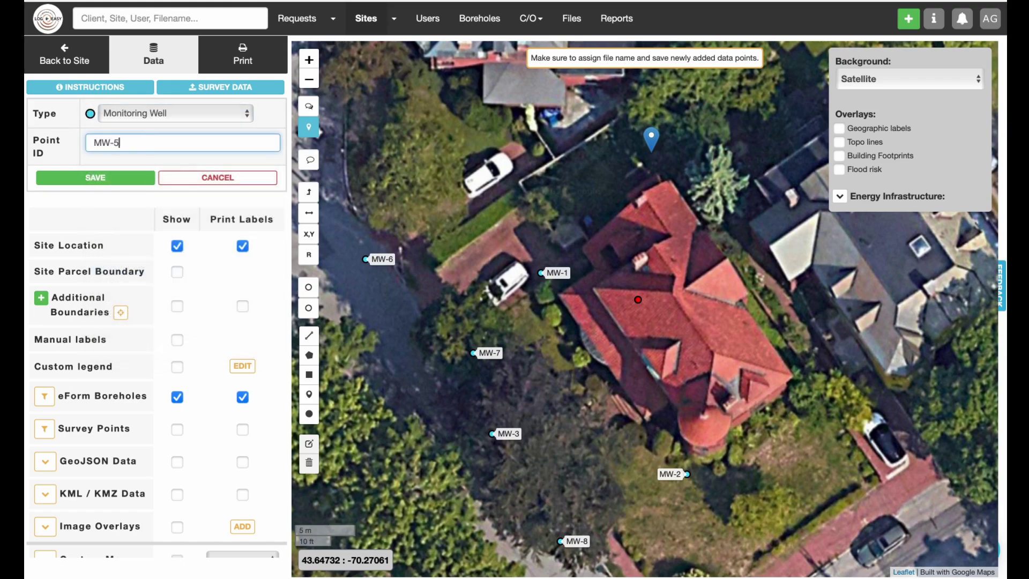
text(MW-5)
click(95, 179)
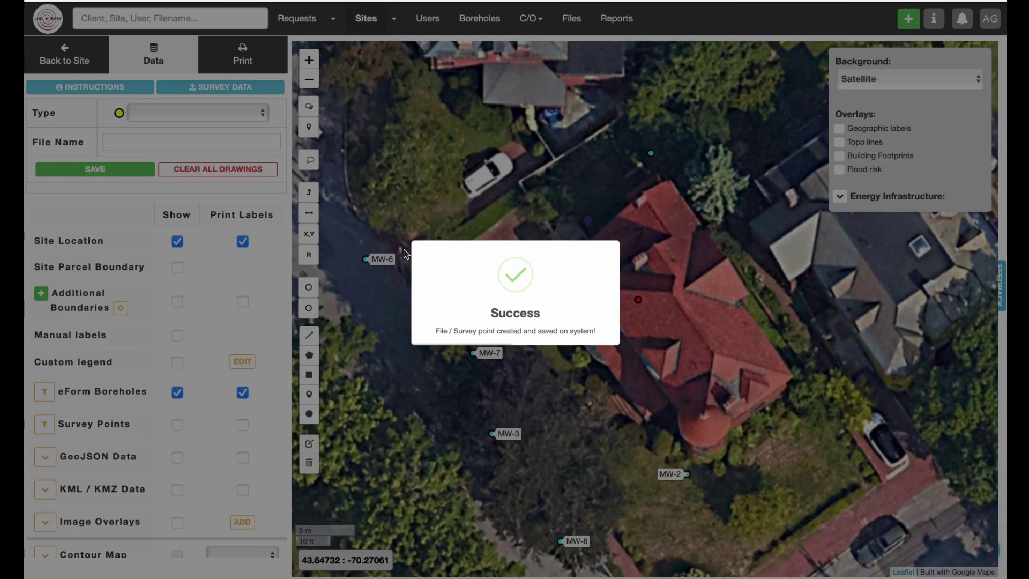
- Add monitoring well MW-4 just east of the house as a saved survey point
click(309, 127)
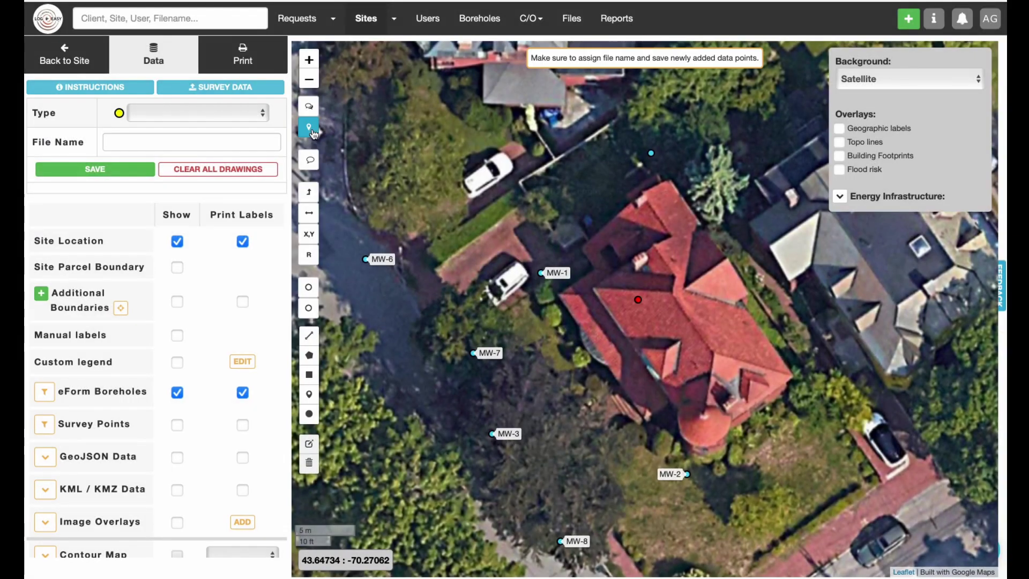
click(761, 293)
click(167, 111)
click(170, 127)
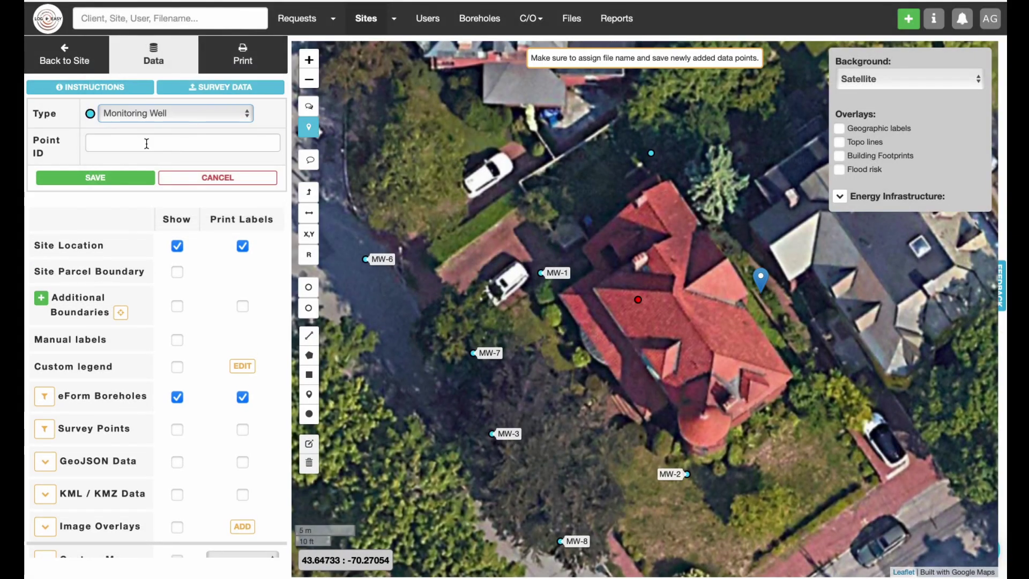
click(146, 144)
text(MW-4)
click(122, 182)
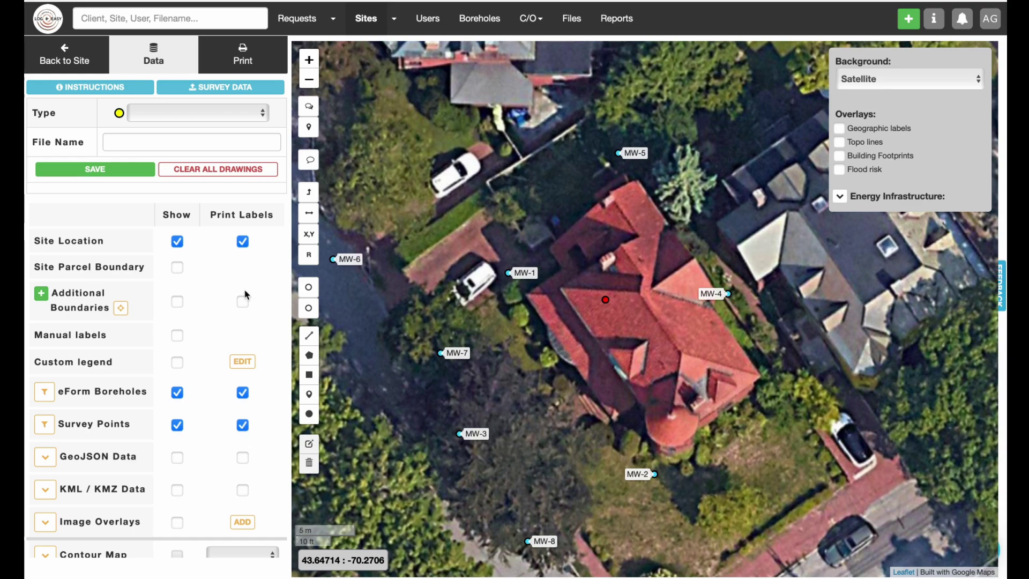
- Go back to site 20XX-1's page and start adding GW Elevation values for multiple boreholes
click(57, 53)
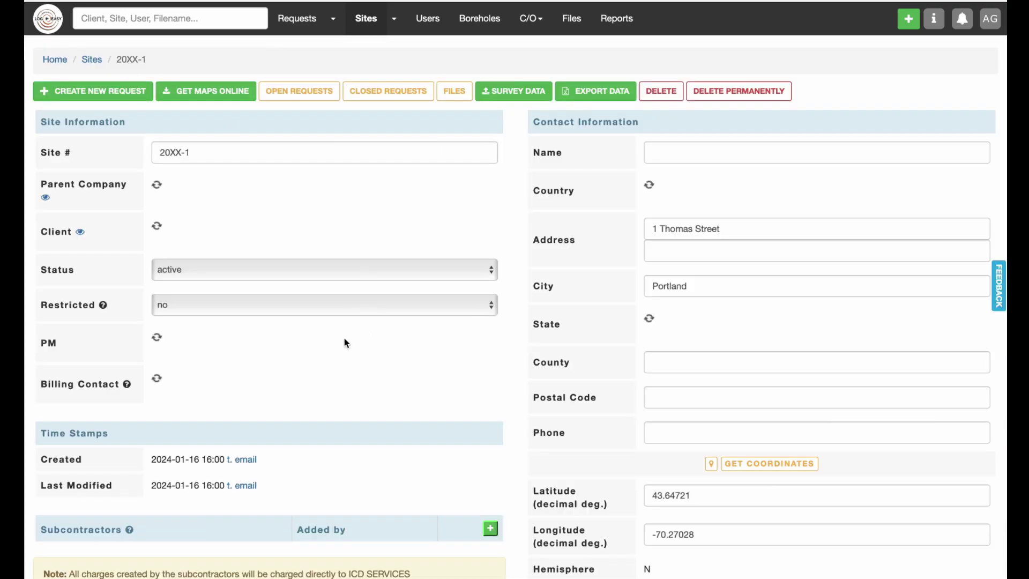
scroll(340, 346, down, 5)
scroll(341, 347, down, 10)
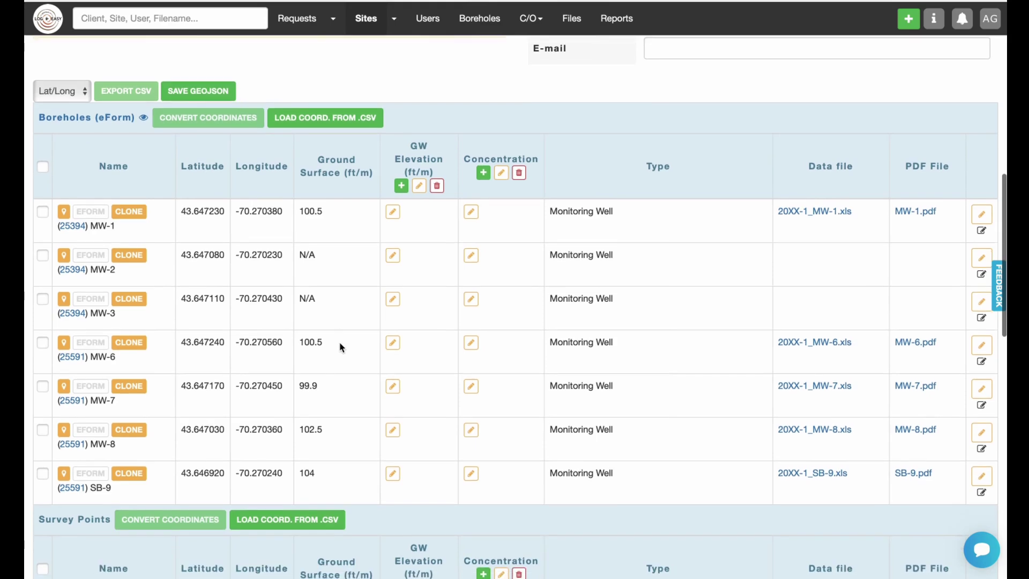
scroll(340, 347, up, 3)
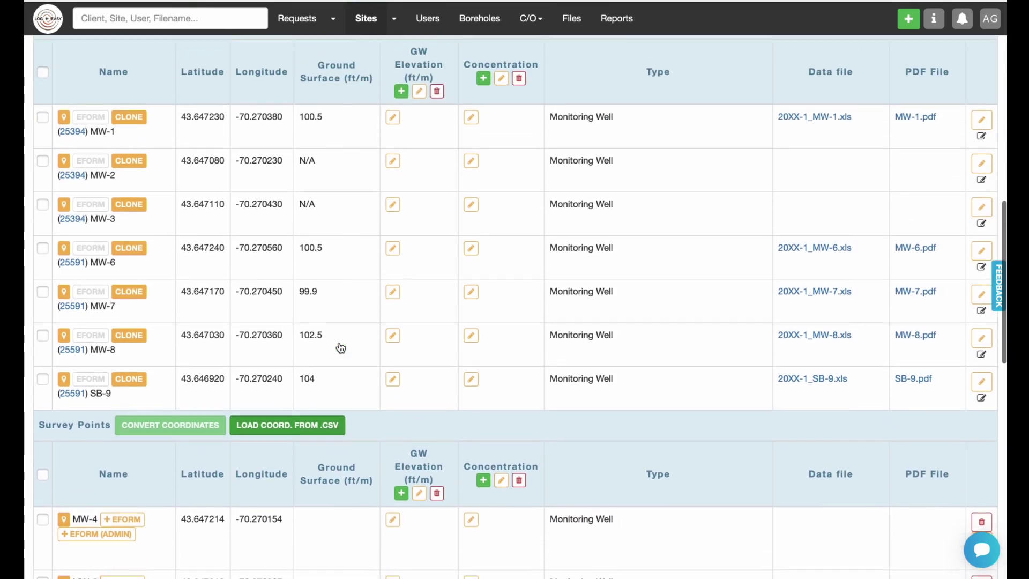
click(401, 104)
- Upload gw_sample.csv as groundwater elevations with measurement date 2024-10-07
click(409, 79)
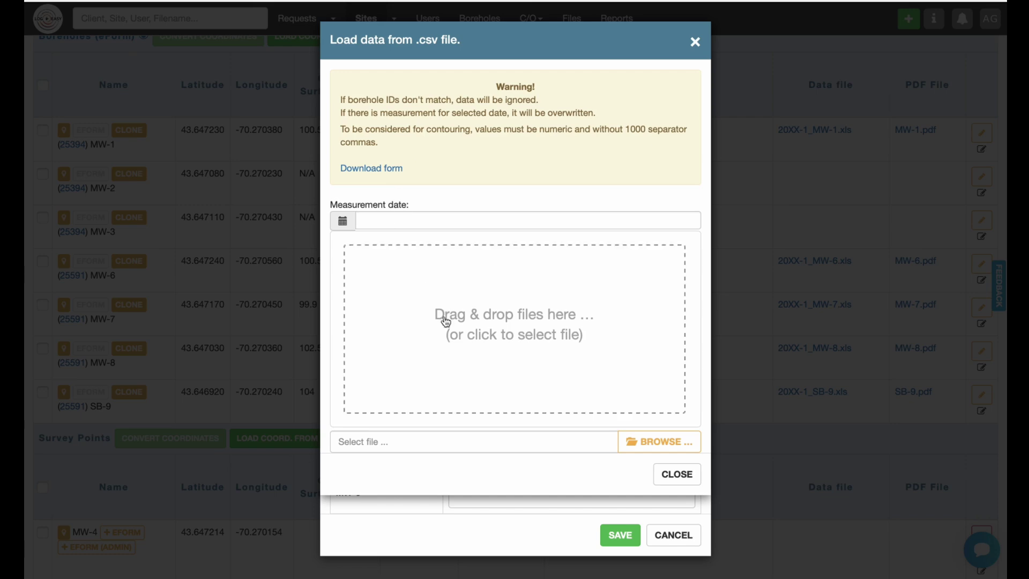
click(447, 325)
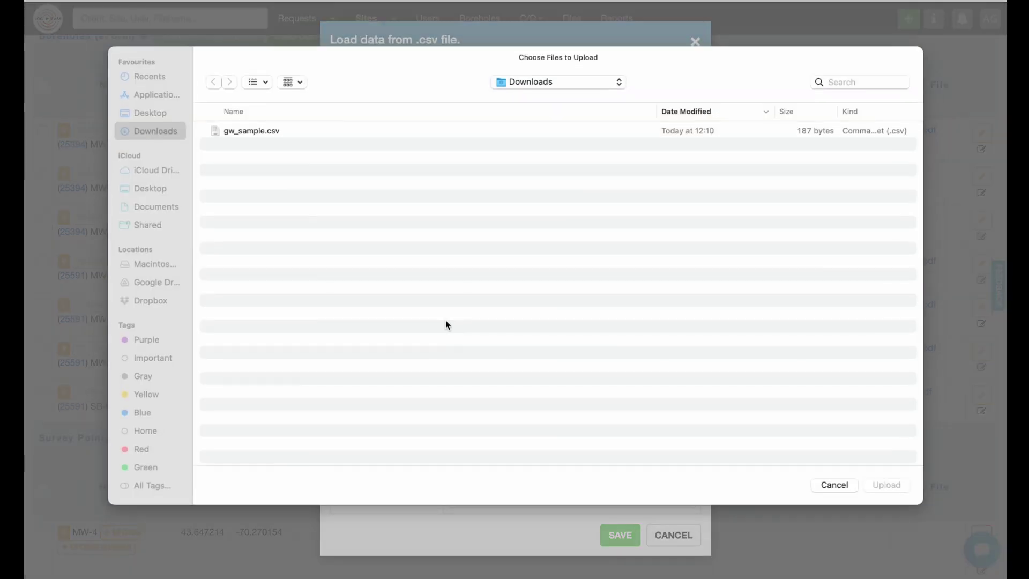
click(273, 133)
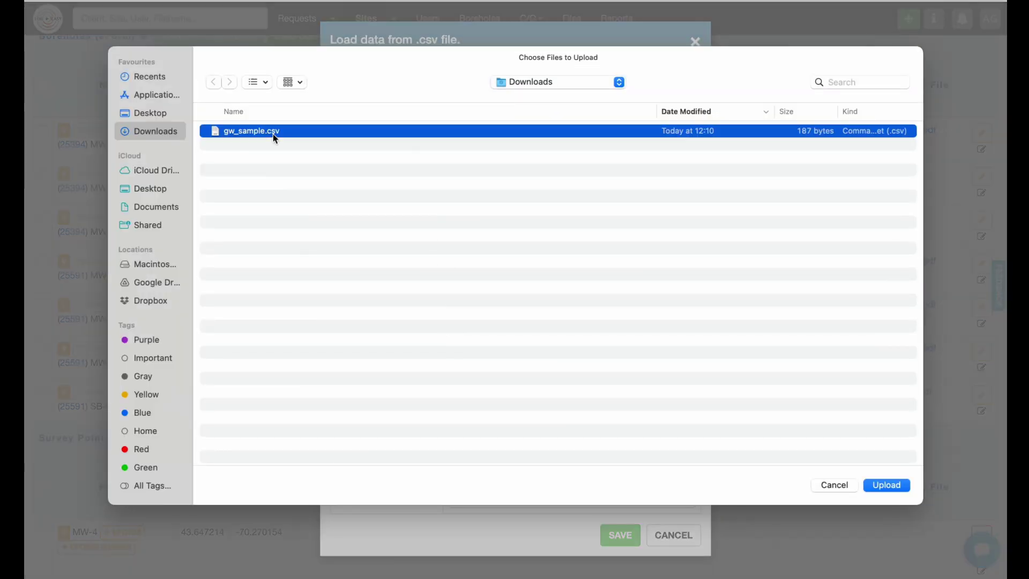
click(898, 486)
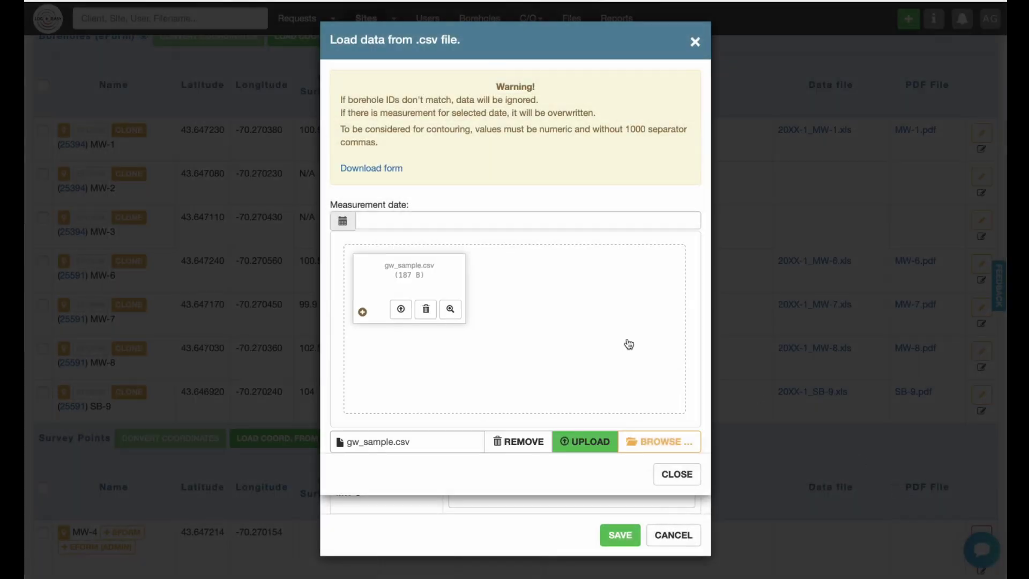
click(464, 221)
click(363, 120)
click(597, 448)
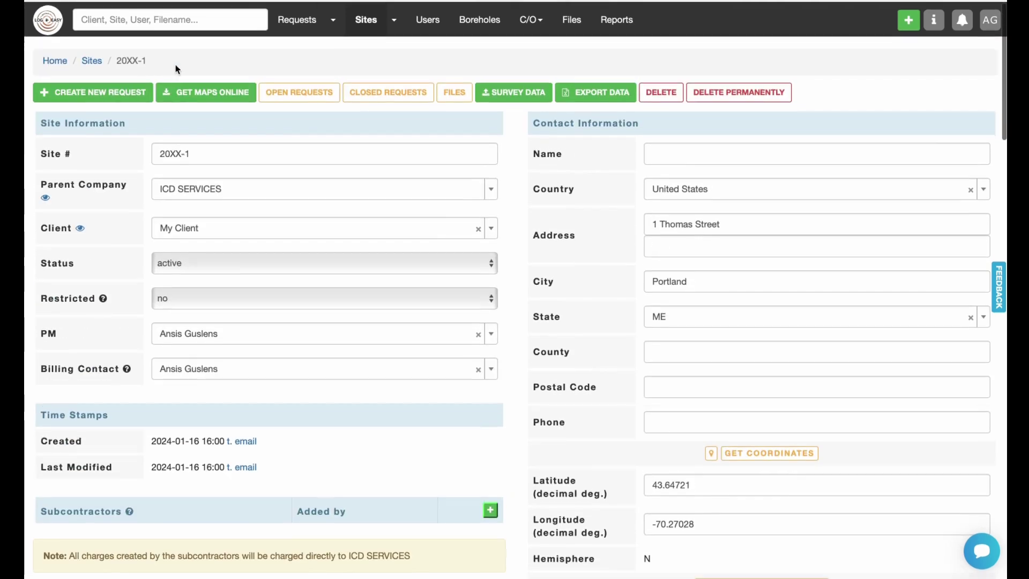
- Reopen the site map with all wells in view and list the available contour dates
click(176, 94)
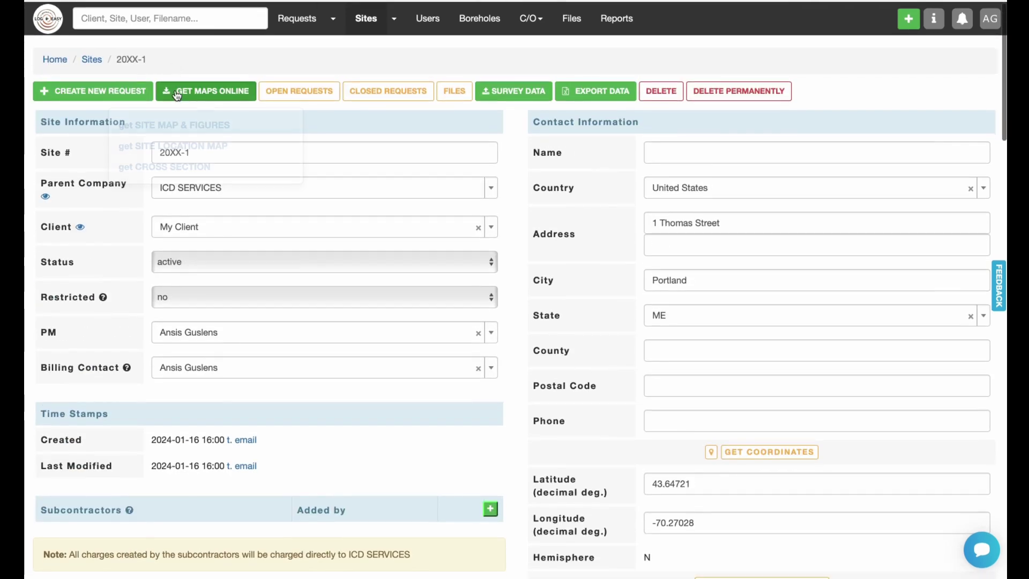
click(145, 127)
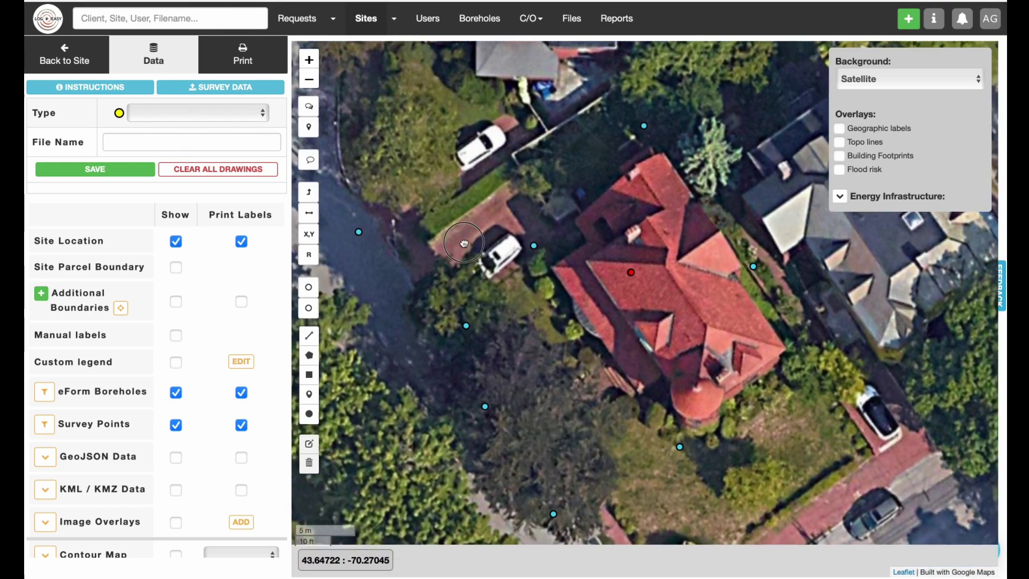
drag(464, 244, 458, 214)
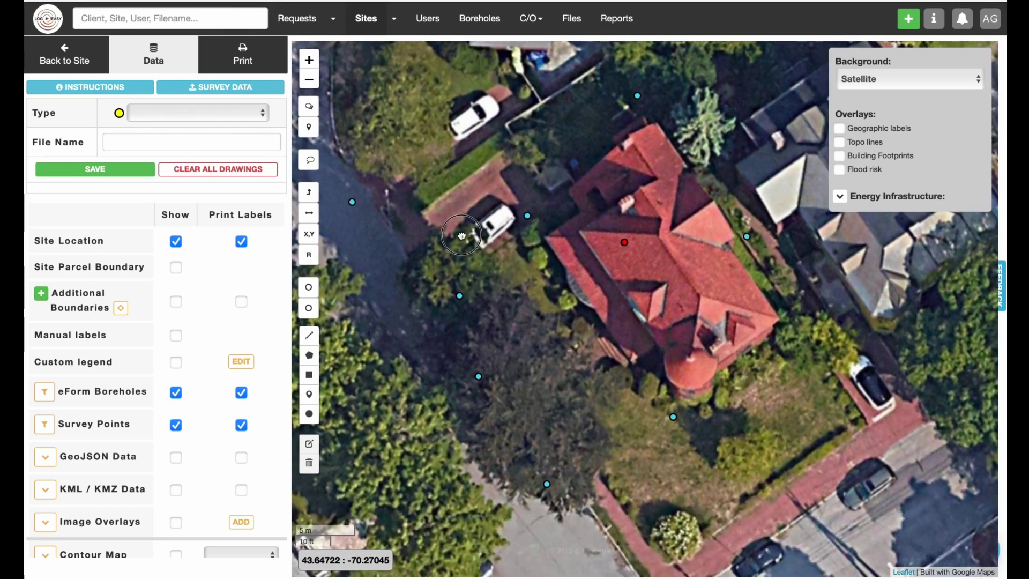
scroll(210, 355, down, 2)
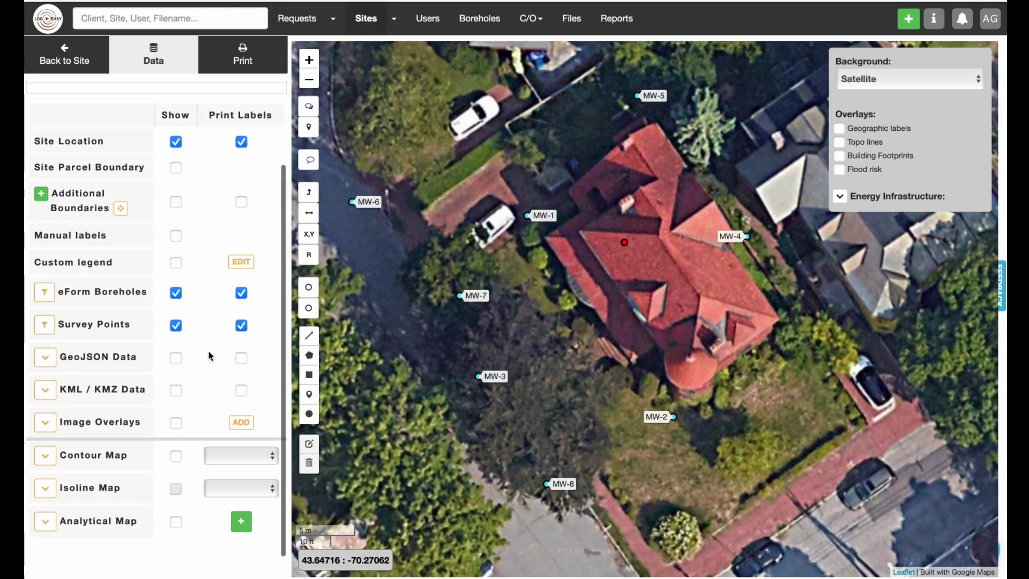
click(220, 461)
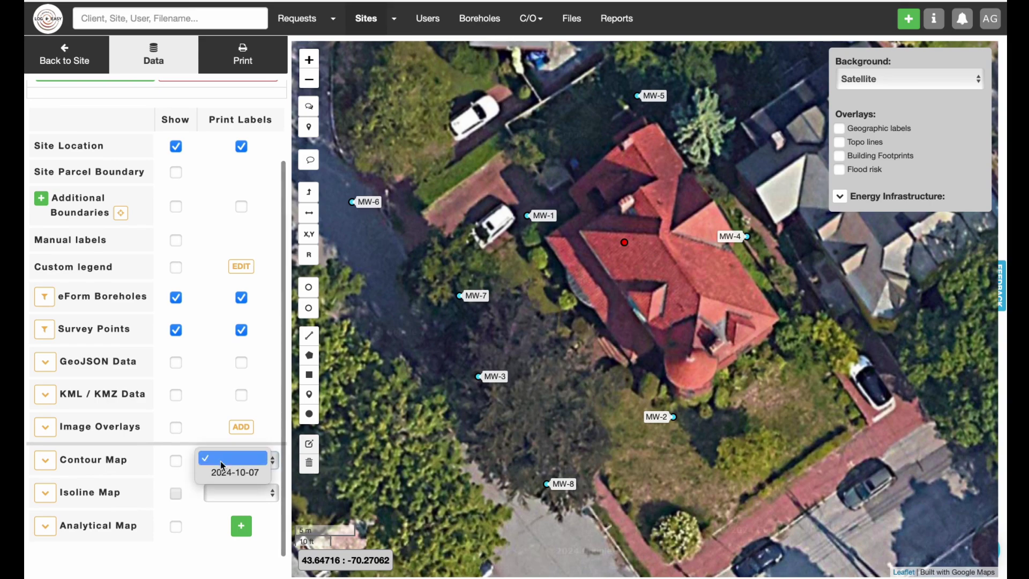
- Show the 2024-10-07 shallow contour map with the minimum value lowered from 92.15 to 92
click(224, 475)
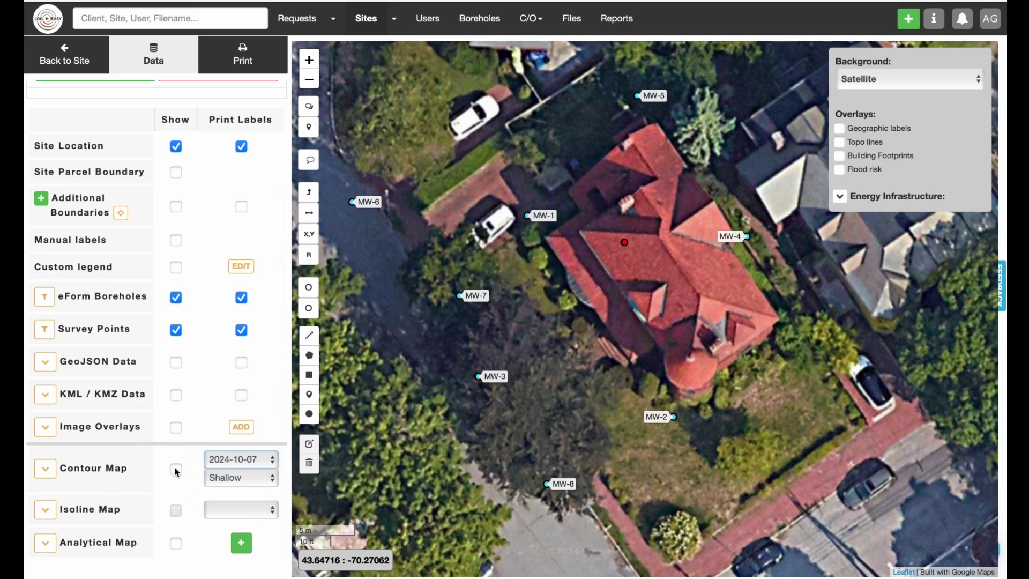
click(175, 470)
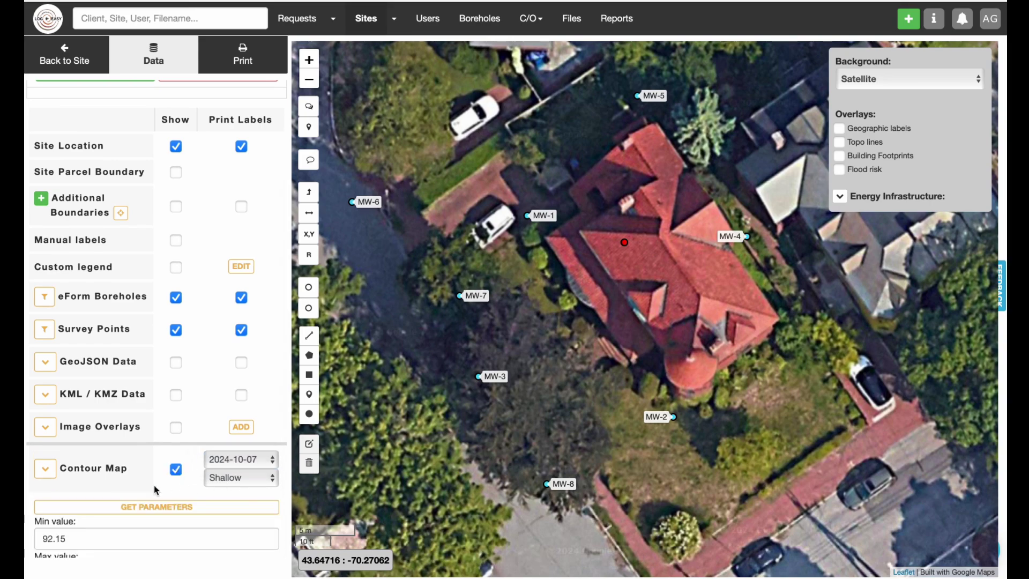
scroll(156, 489, down, 5)
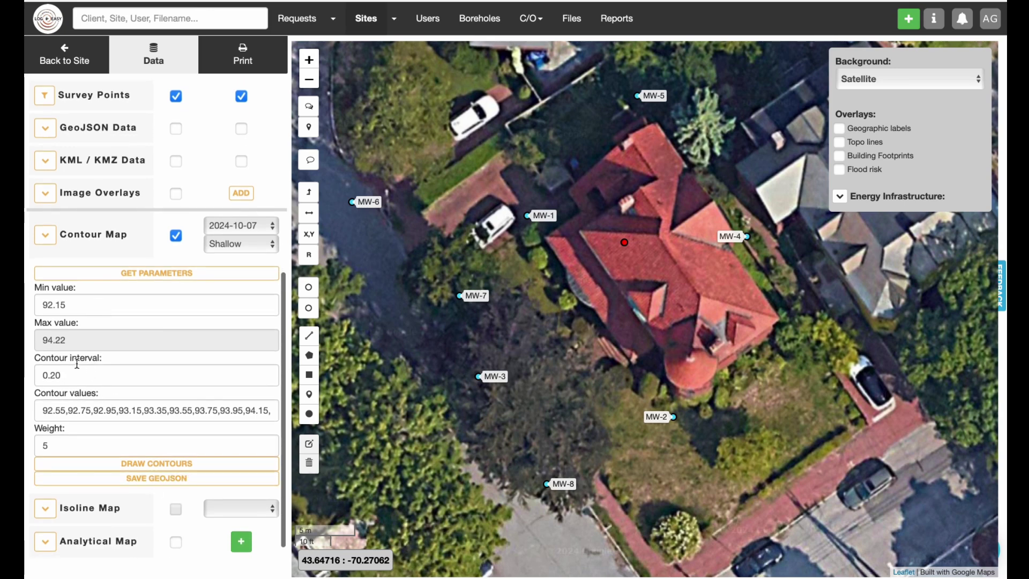
click(84, 302)
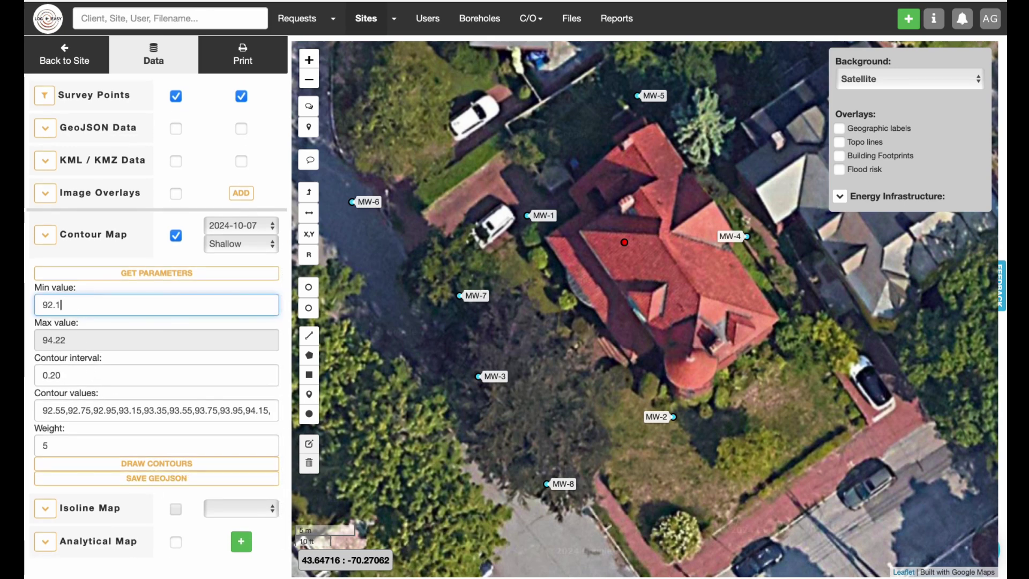
key(BackSpace)
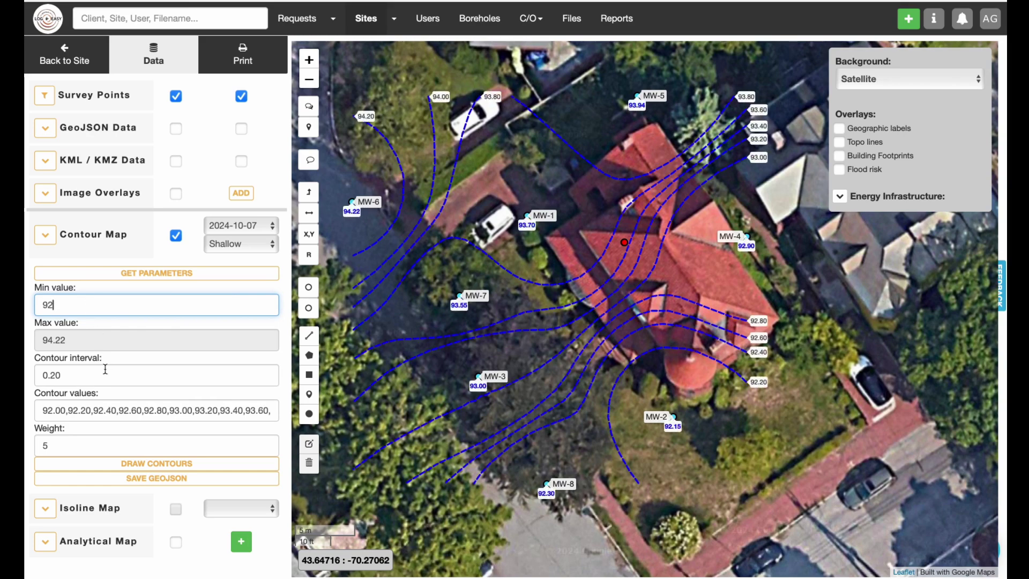
click(94, 375)
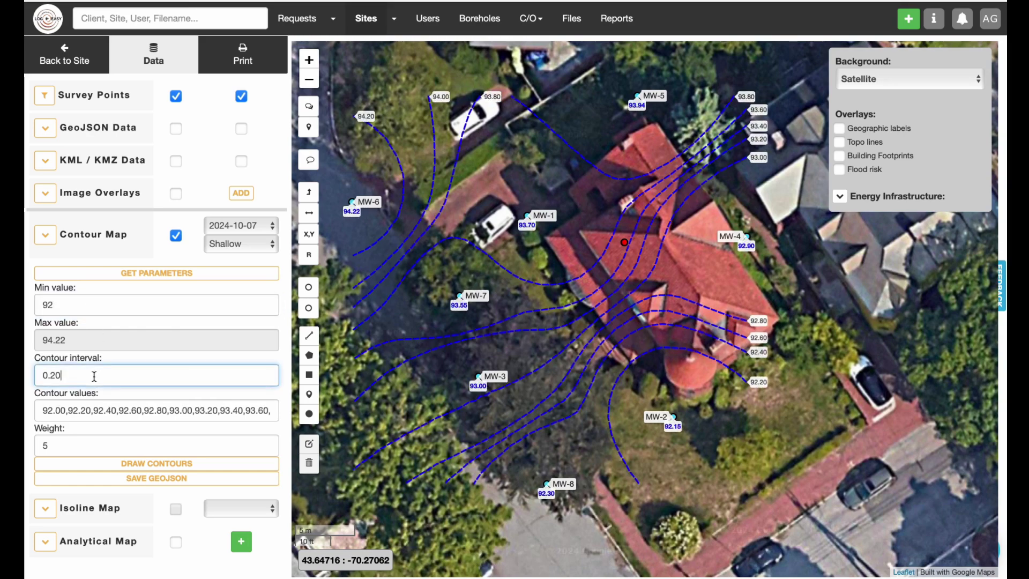
double_click(64, 447)
text(4)
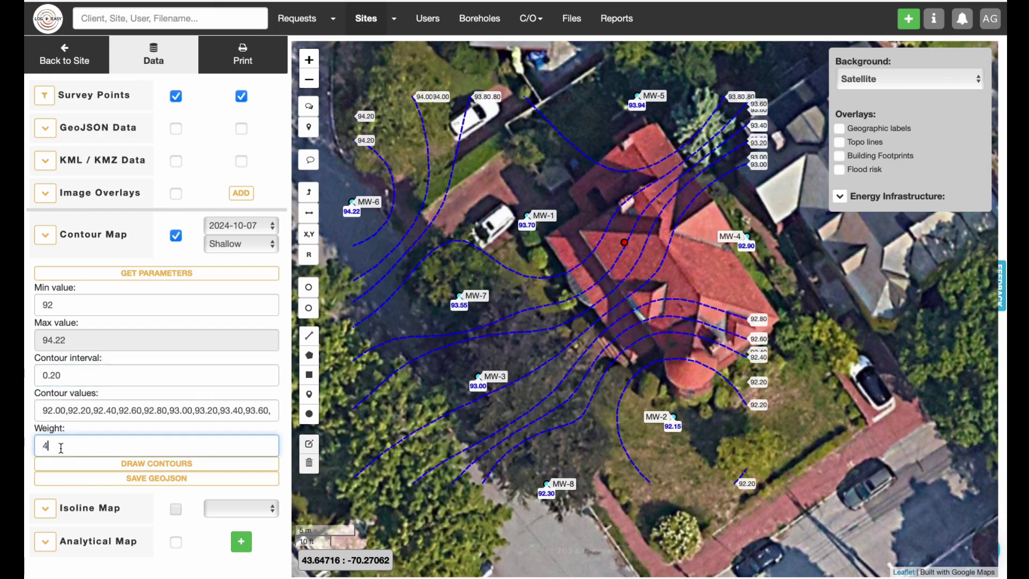
double_click(61, 447)
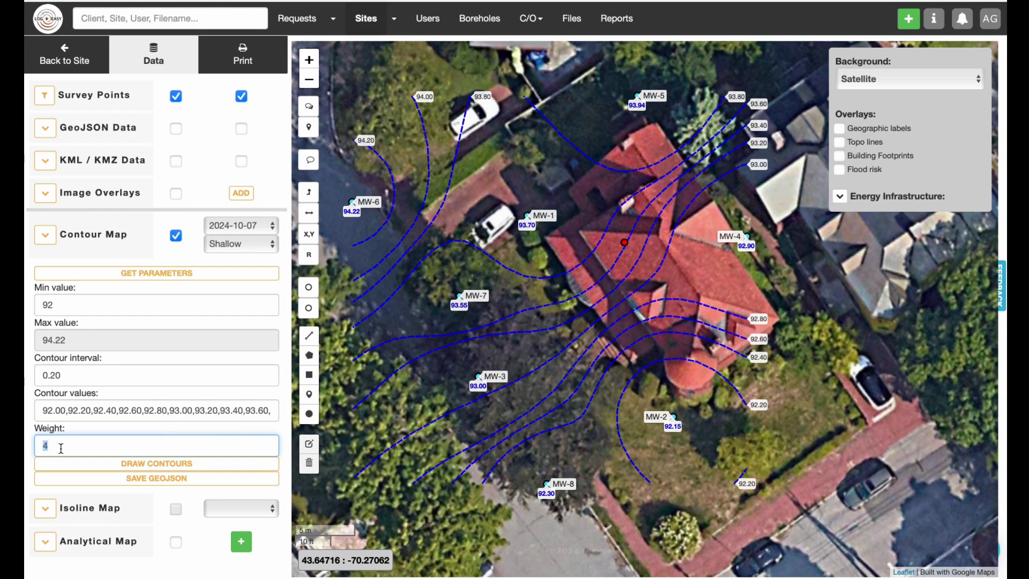
text(3)
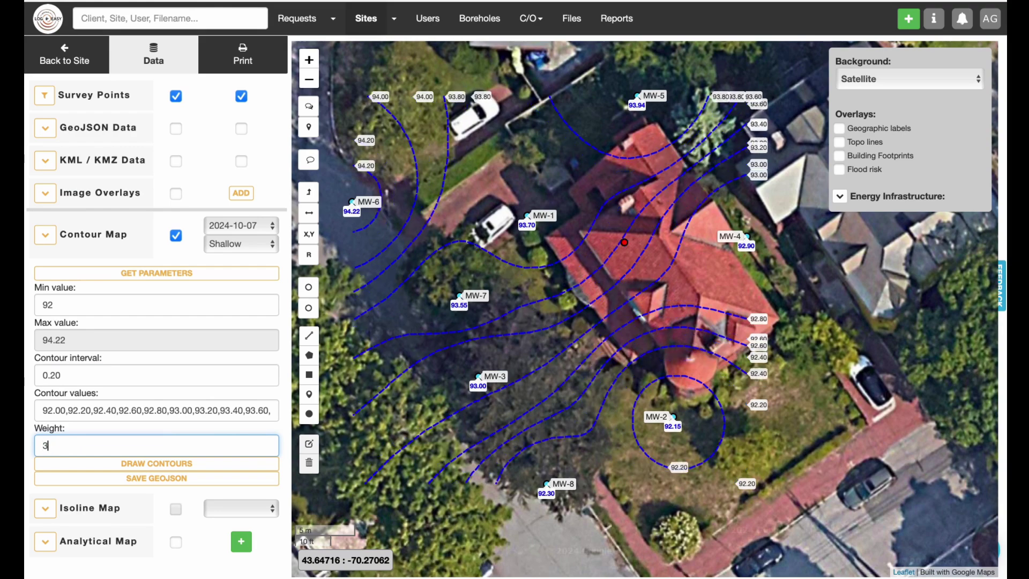
text(5)
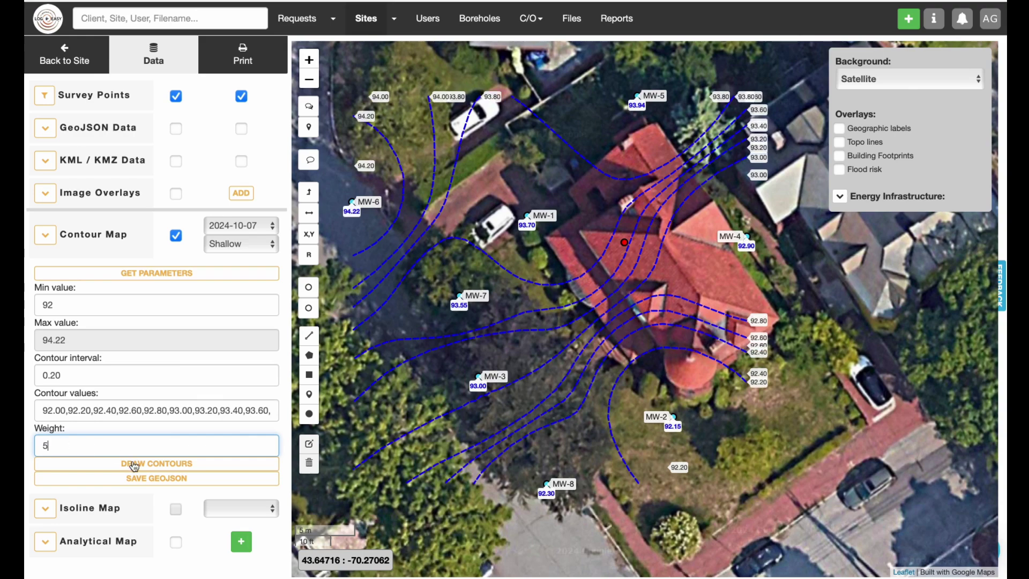
click(139, 471)
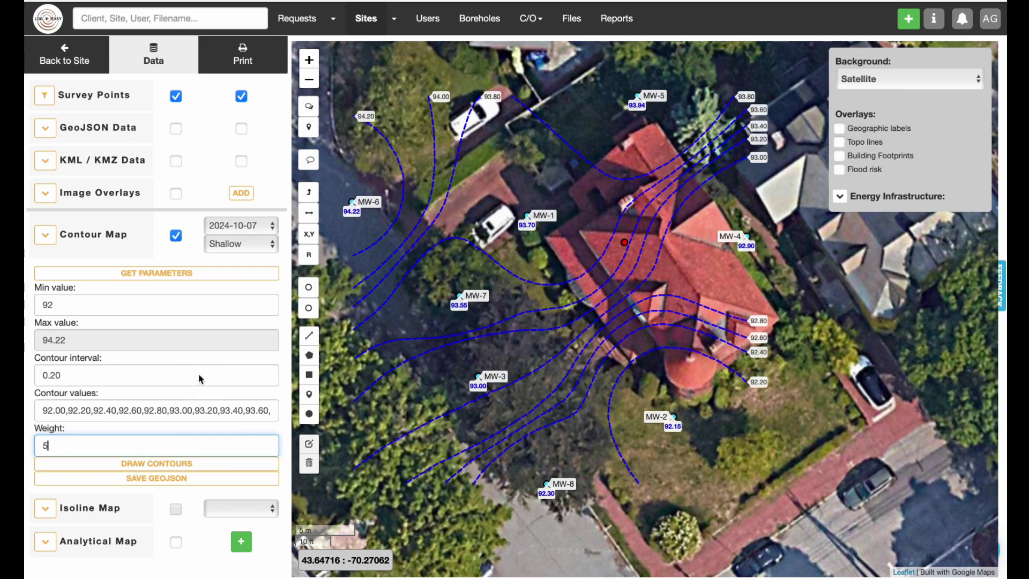
- Switch the map background to Newspaper after briefly trying Blueprint, then re-centre the wells
click(872, 81)
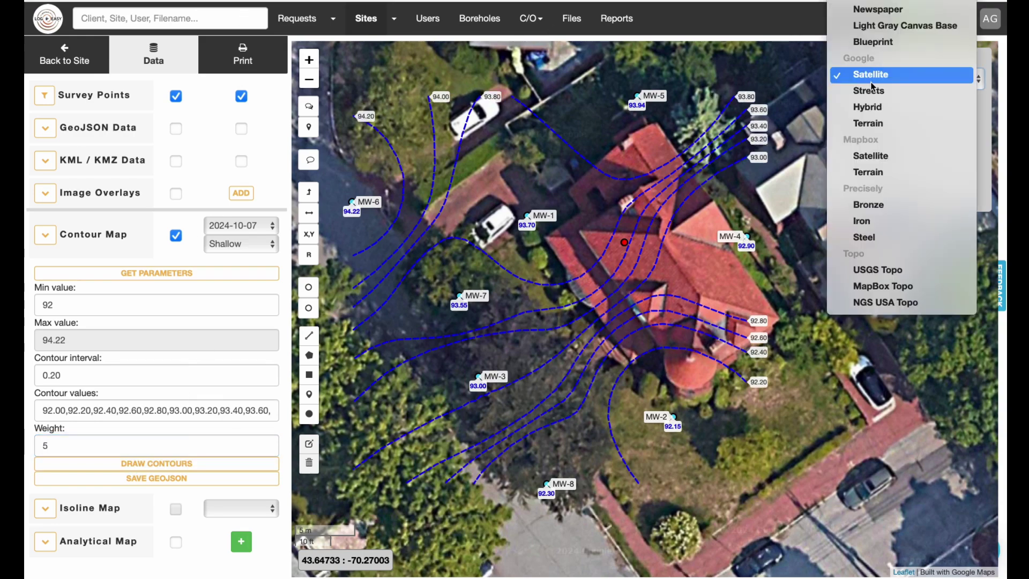
key(Escape)
click(889, 48)
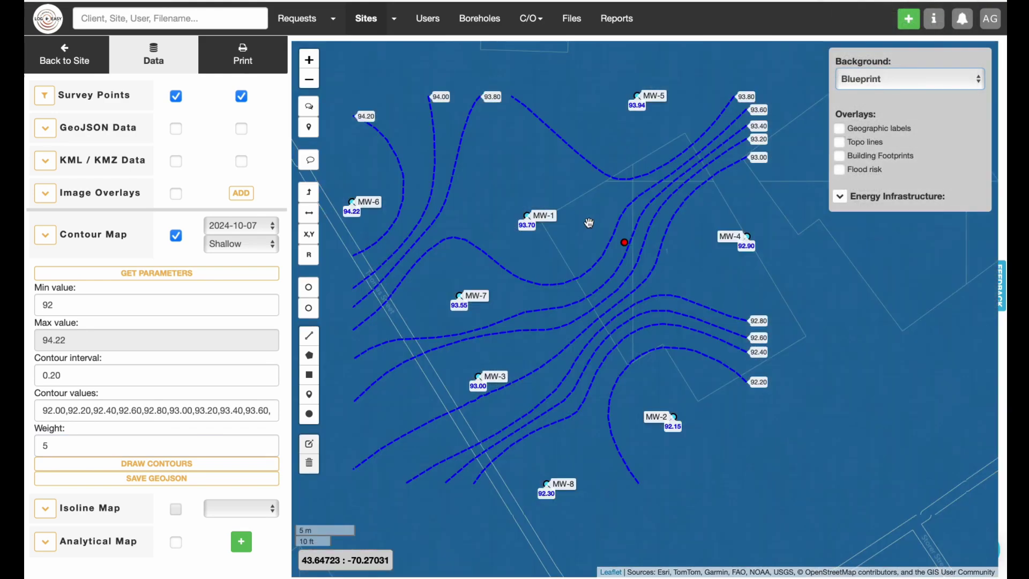
drag(586, 223, 639, 222)
click(890, 78)
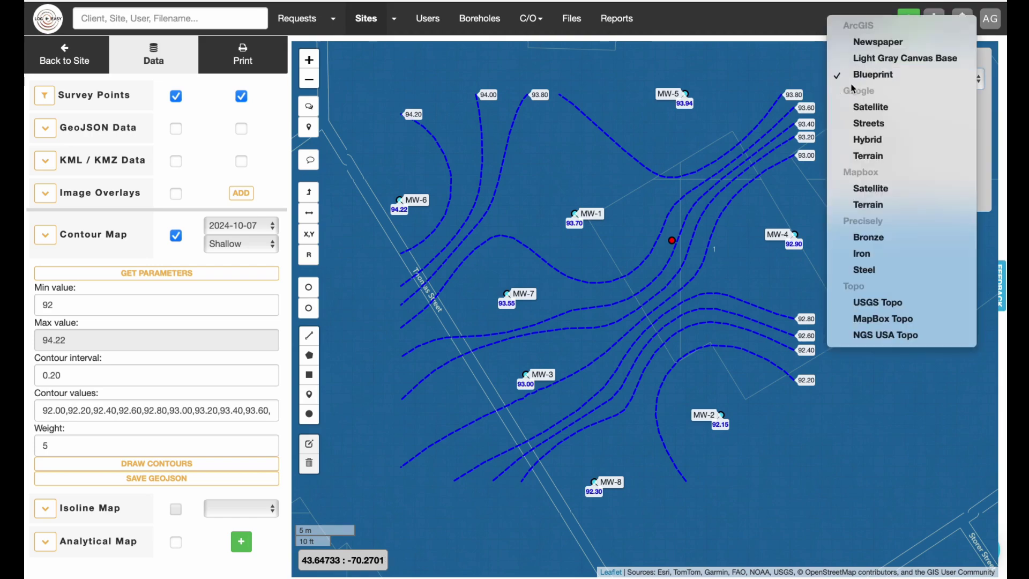
click(882, 48)
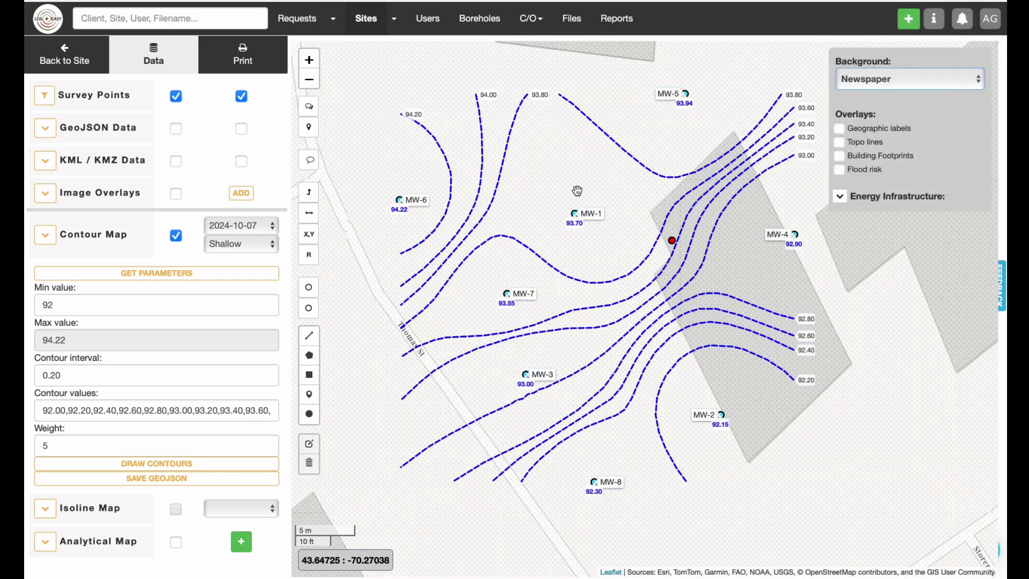
drag(575, 192, 557, 199)
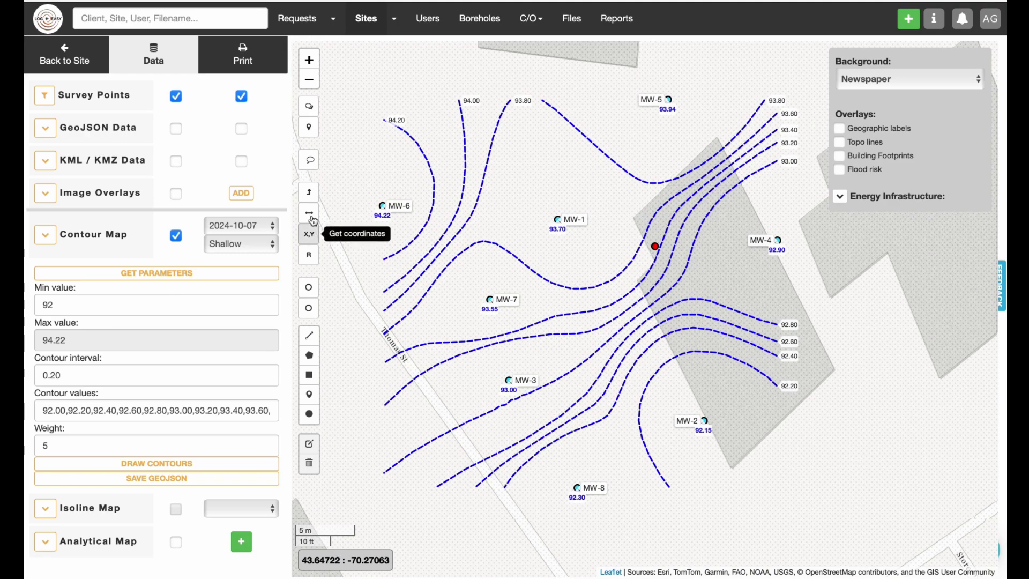
- Draw a two-point line from southwest of the site toward MW-2, saved as Groundwater Flow Direction
click(308, 335)
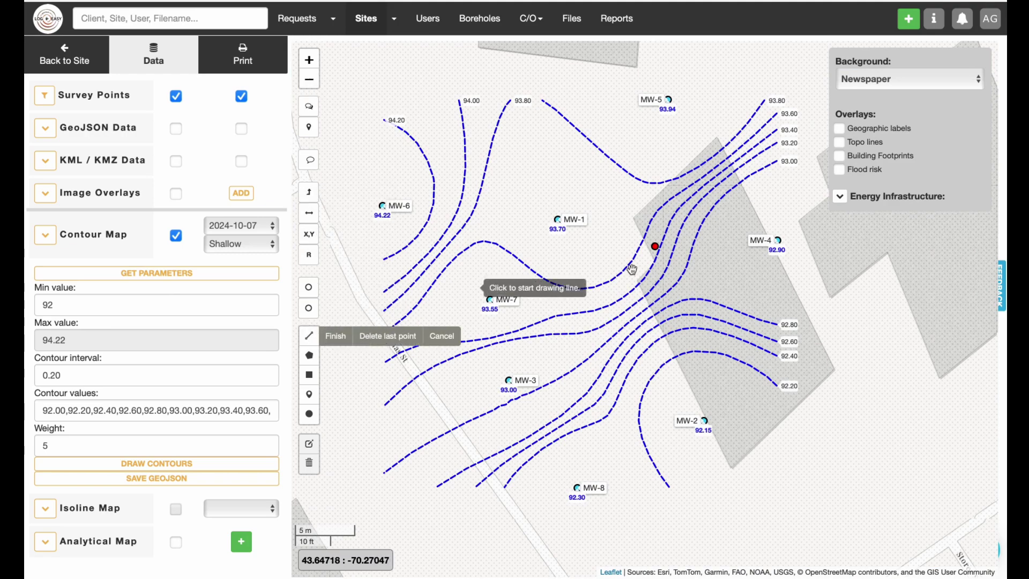
click(599, 255)
click(657, 352)
click(658, 353)
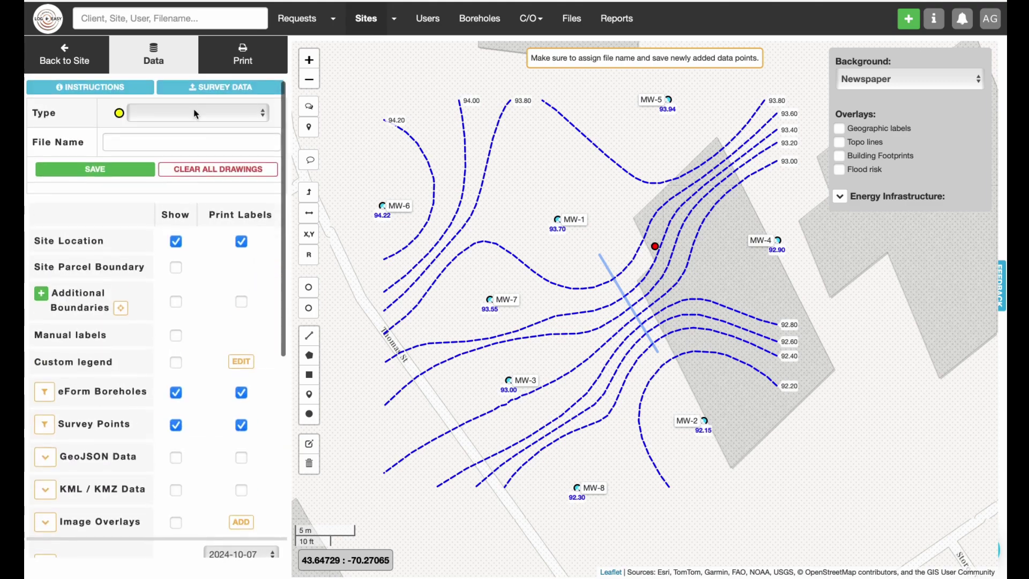
click(193, 110)
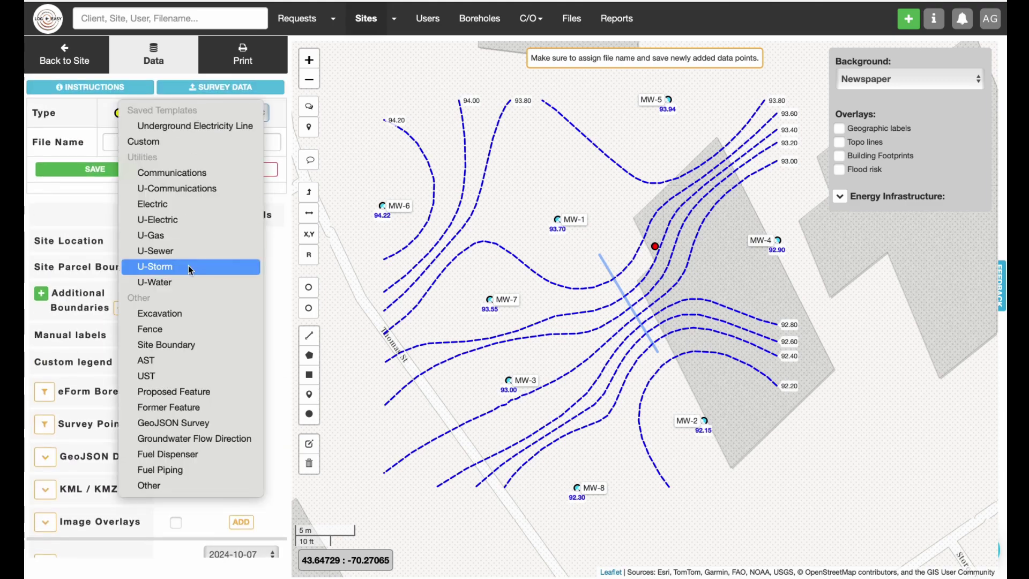
click(194, 439)
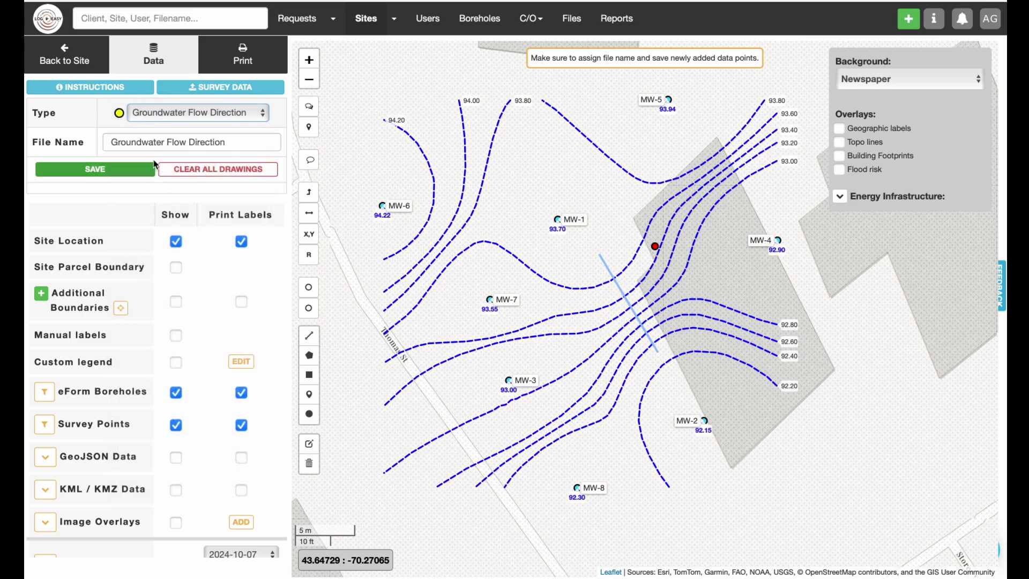
click(112, 171)
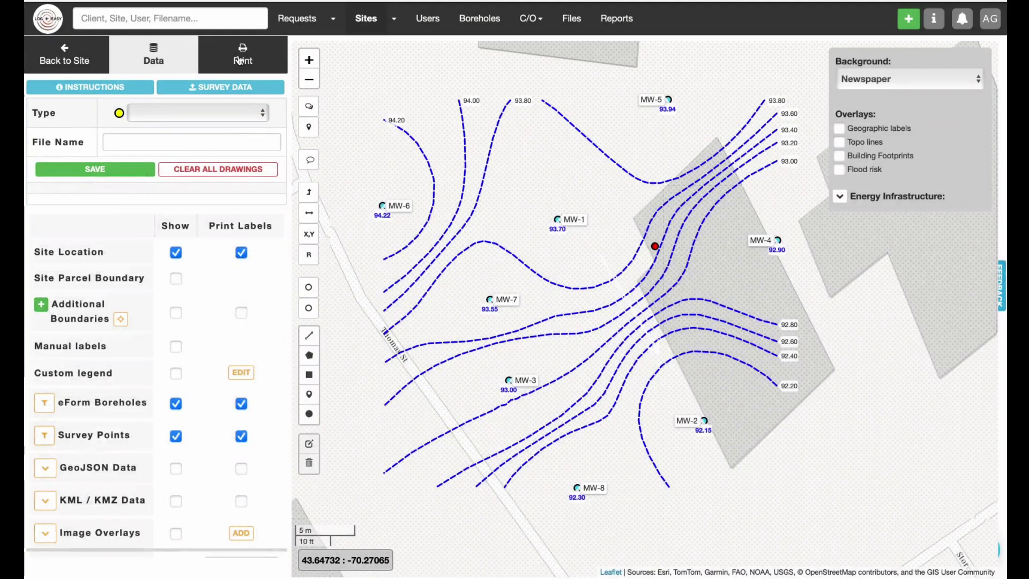
- Set a custom print extent, zoomed in one level and framed on the wells
click(242, 58)
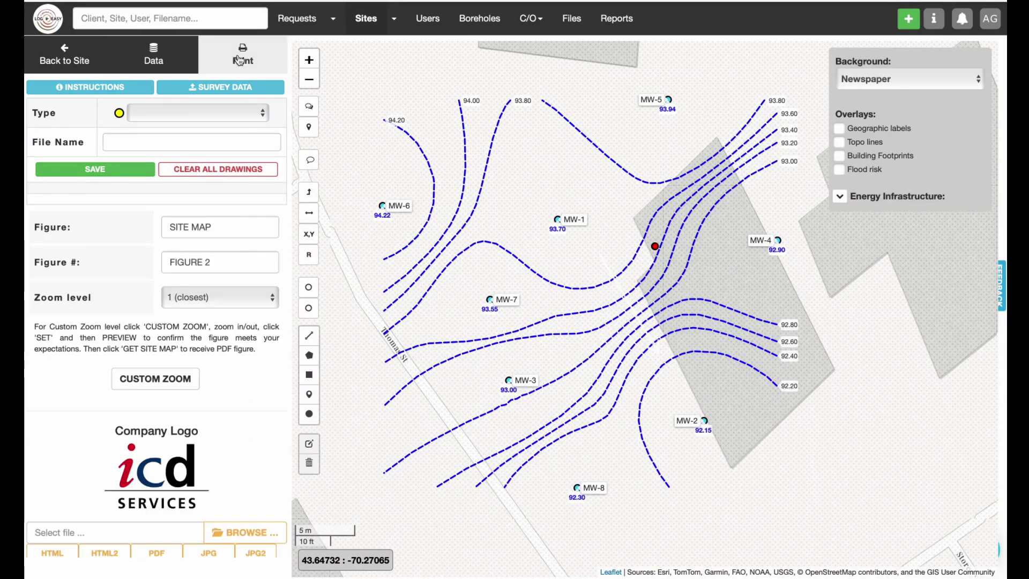
click(156, 379)
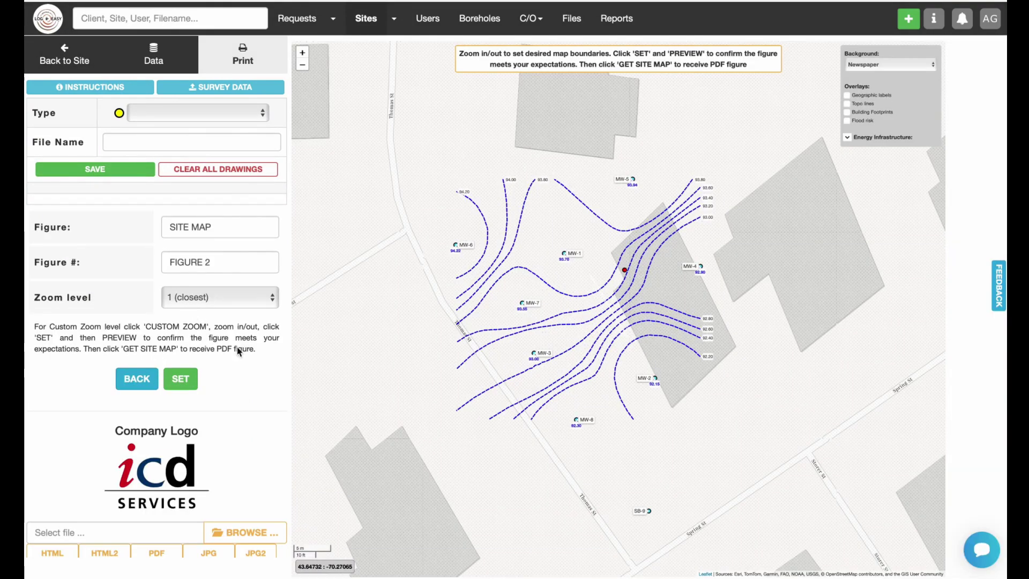
click(302, 53)
drag(453, 227, 512, 248)
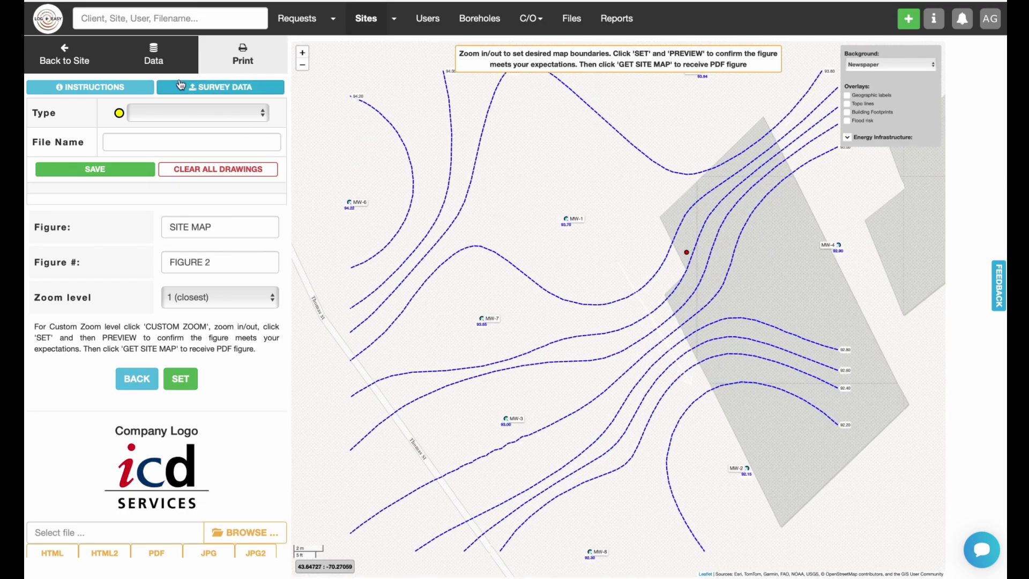
click(182, 378)
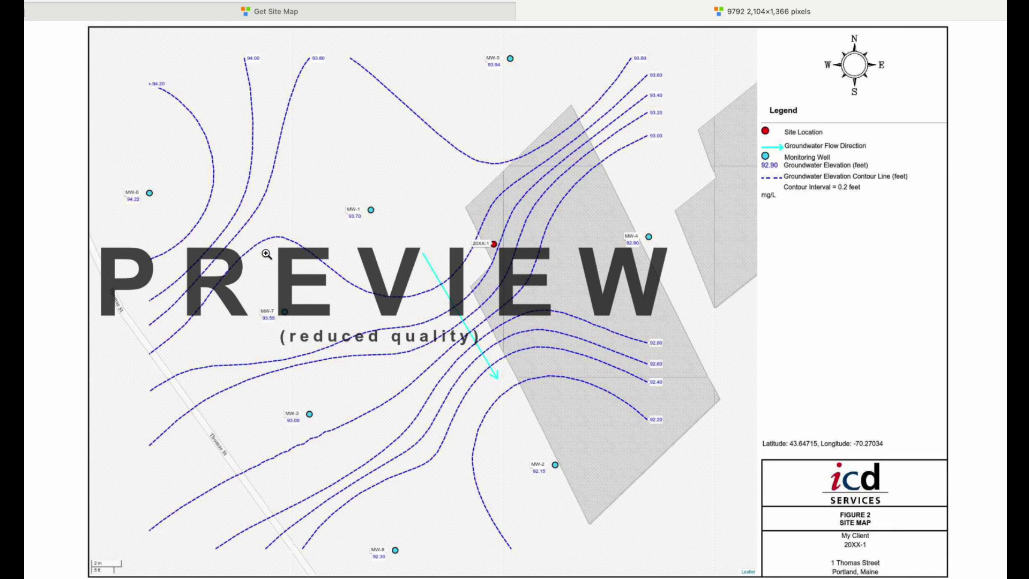
- Generate the final FIGURE 2 site map without the watermark and view the finished image
click(339, 11)
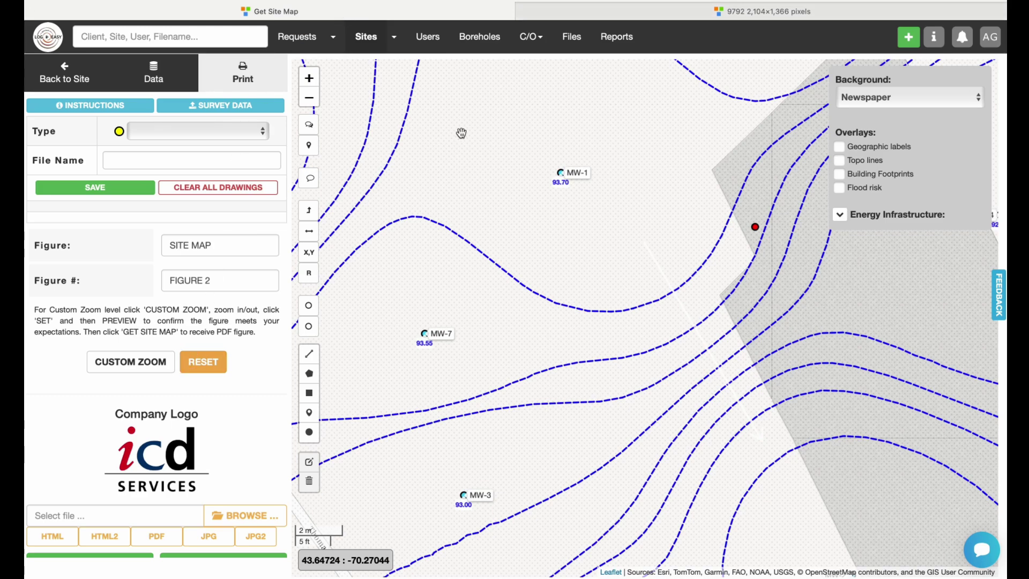
scroll(219, 283, down, 1)
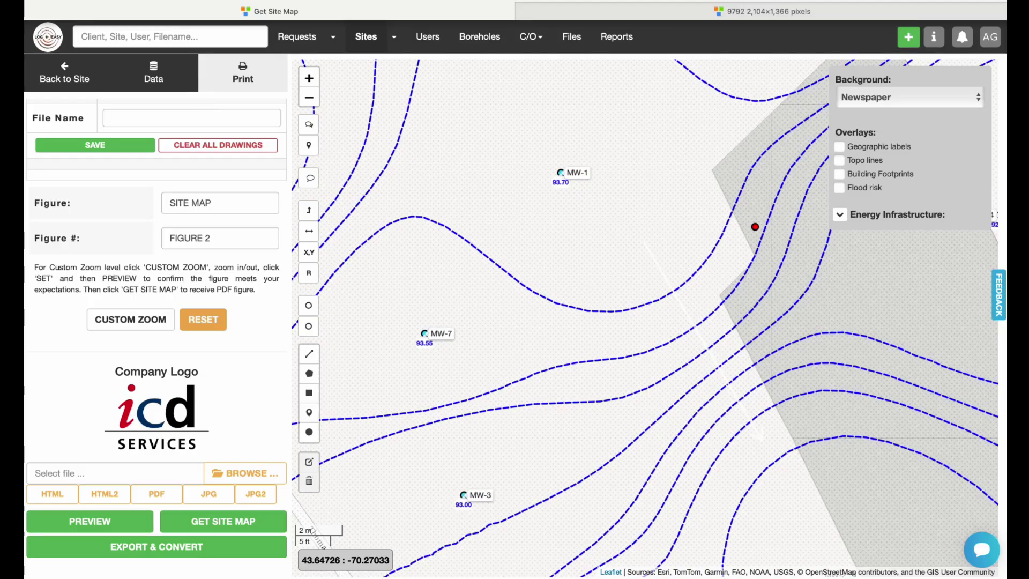
key(ctrl+Tab)
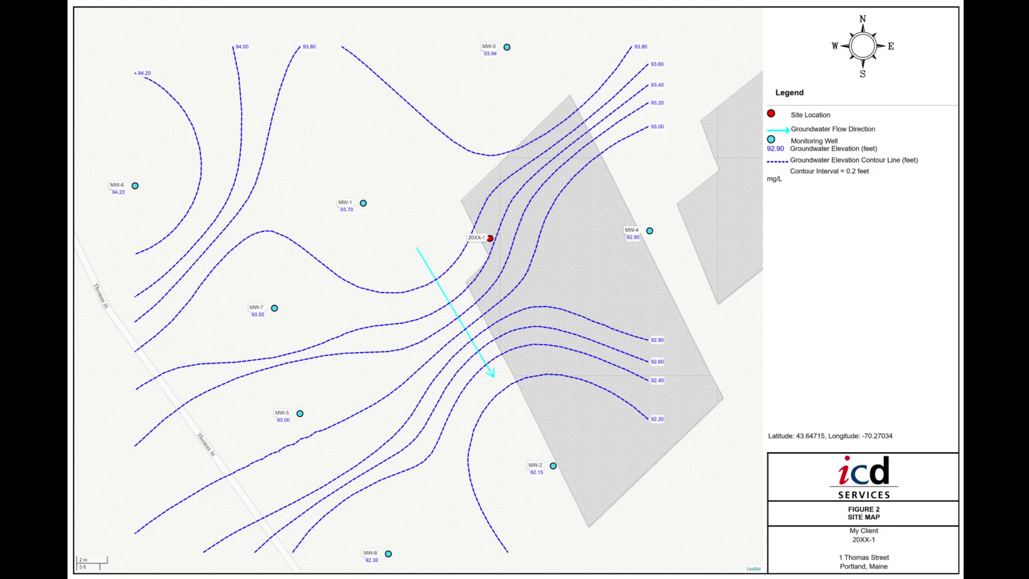